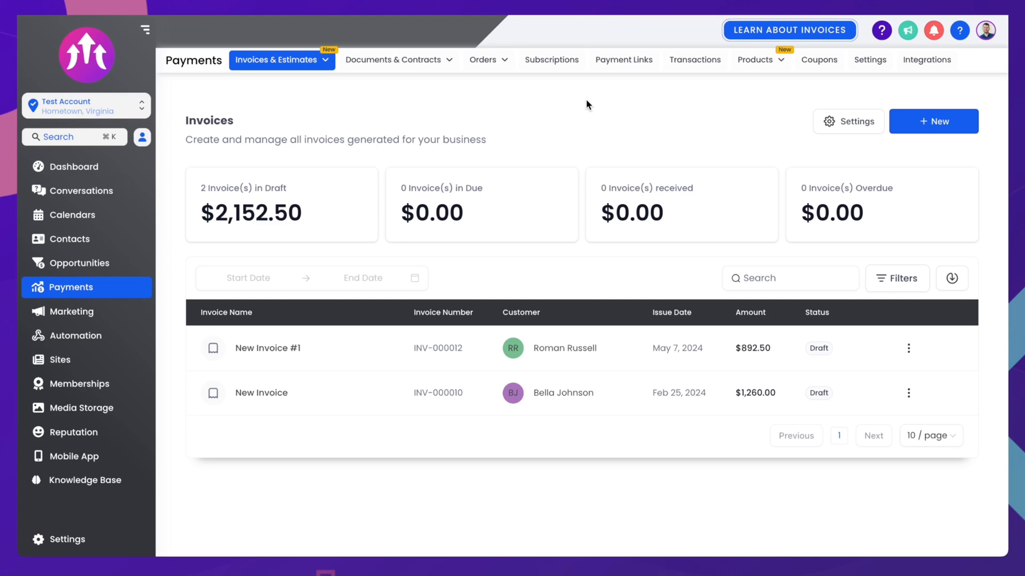
Create a new one-time invoice and title it "Customer Names - Product/Service"
{"action": "left_click", "coordinate": [955, 128]}
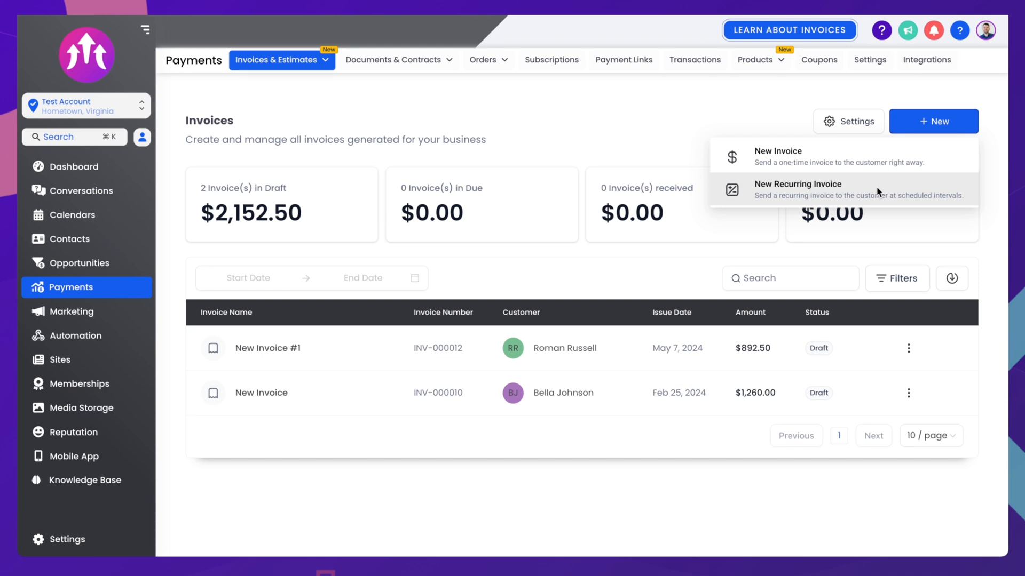
{"action": "left_click", "coordinate": [861, 152]}
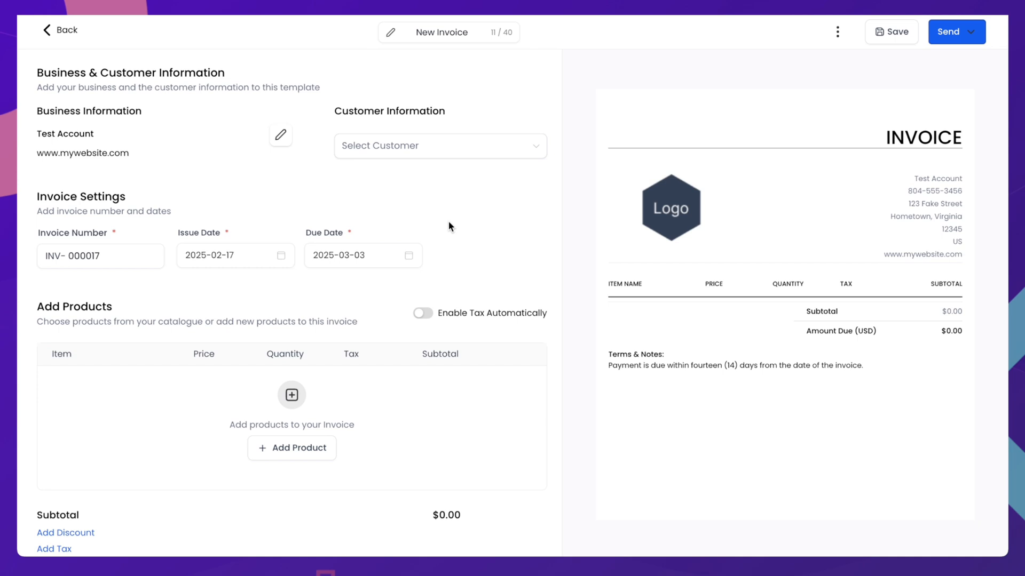
{"action": "left_click", "coordinate": [422, 31]}
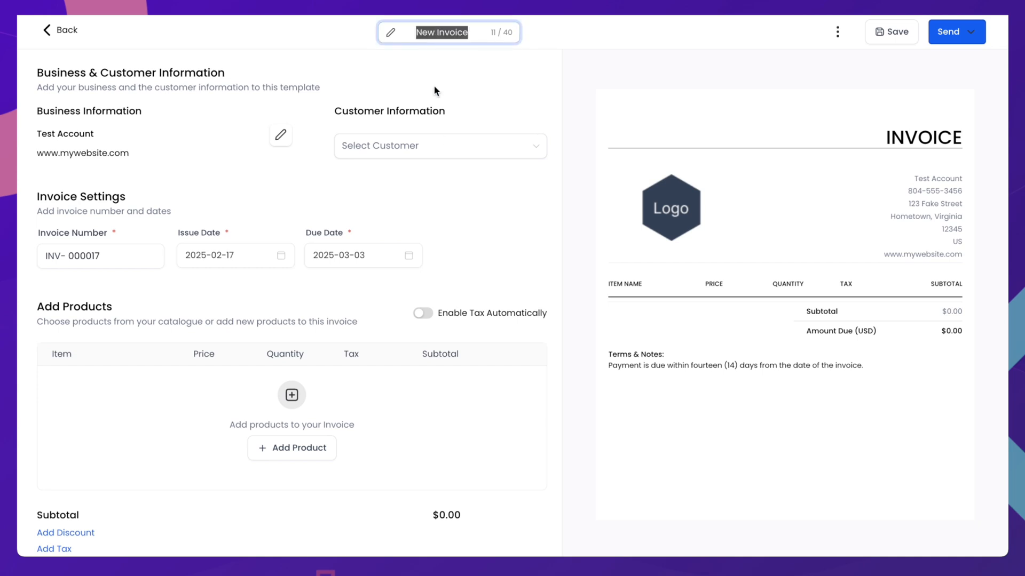
{"action": "type", "text": "Customer "}
{"action": "type", "text": "Names "}
{"action": "type", "text": "- Product/"}
{"action": "type", "text": "Service"}
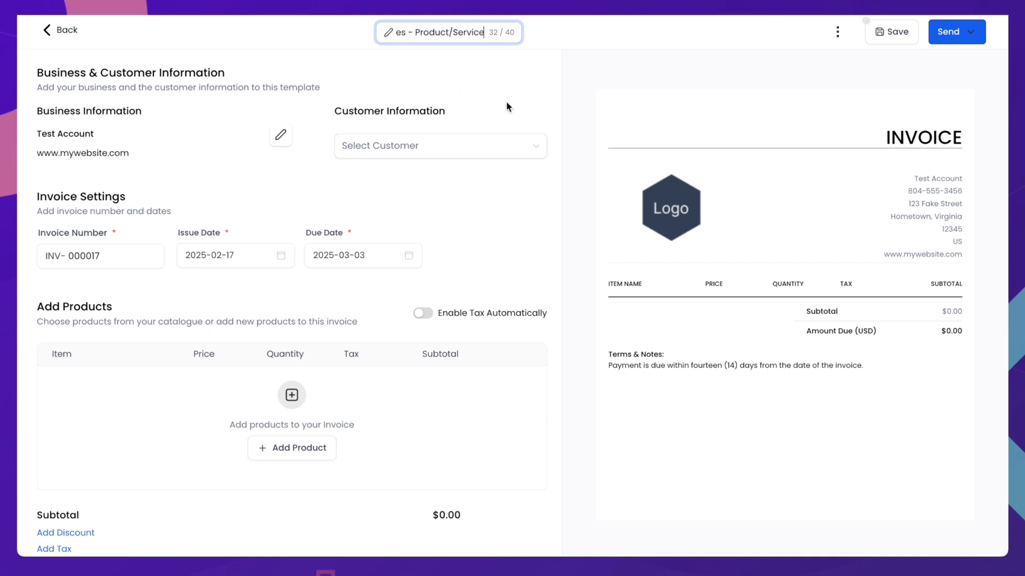
{"action": "left_click", "coordinate": [499, 92]}
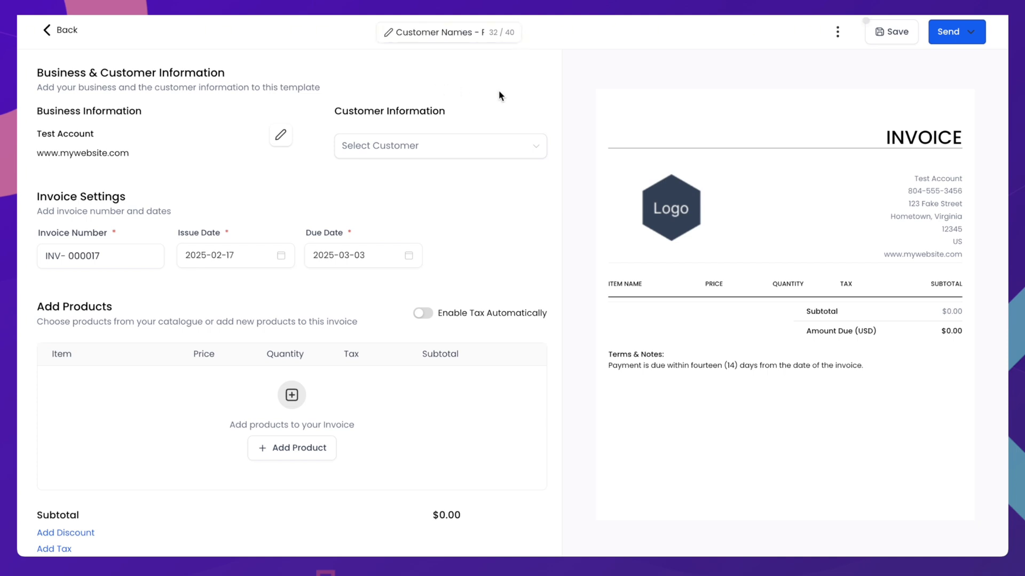
{"action": "left_click_drag", "start_coordinate": [142, 112], "coordinate": [56, 118]}
{"action": "left_click", "coordinate": [35, 119]}
{"action": "triple_click", "coordinate": [34, 116]}
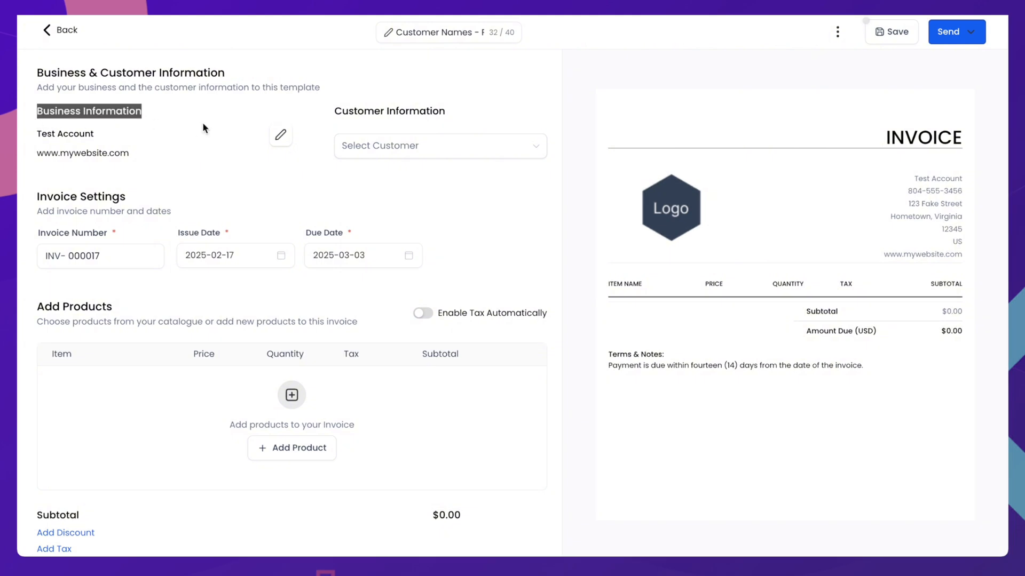
{"action": "left_click", "coordinate": [167, 108]}
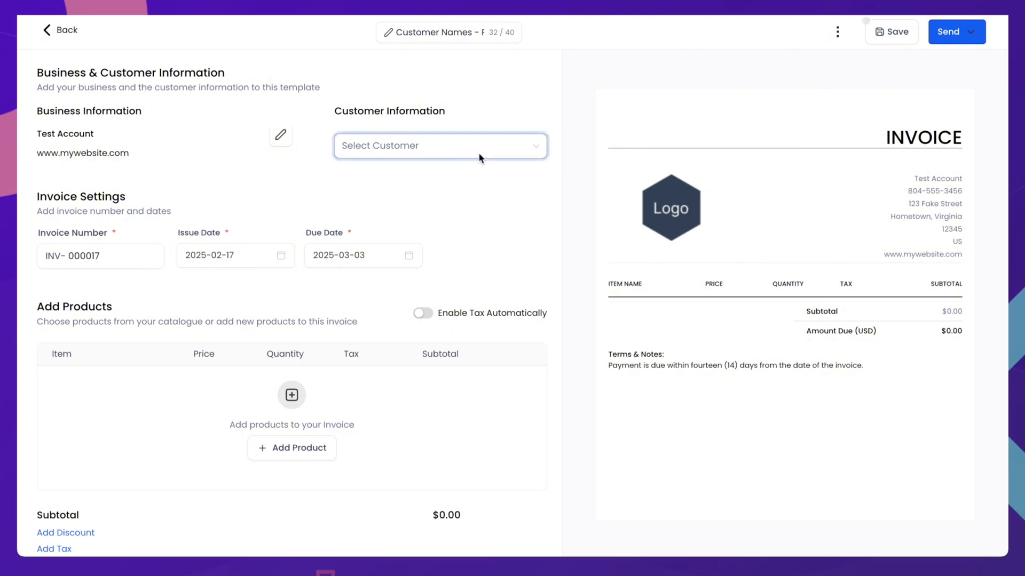
Assign the first contact in the unfiltered customer list as the invoice's customer
{"action": "left_click", "coordinate": [433, 144]}
{"action": "type", "text": "name"}
{"action": "key", "text": "BackSpace"}
{"action": "key", "text": "BackSpace"}
{"action": "key", "text": "BackSpace"}
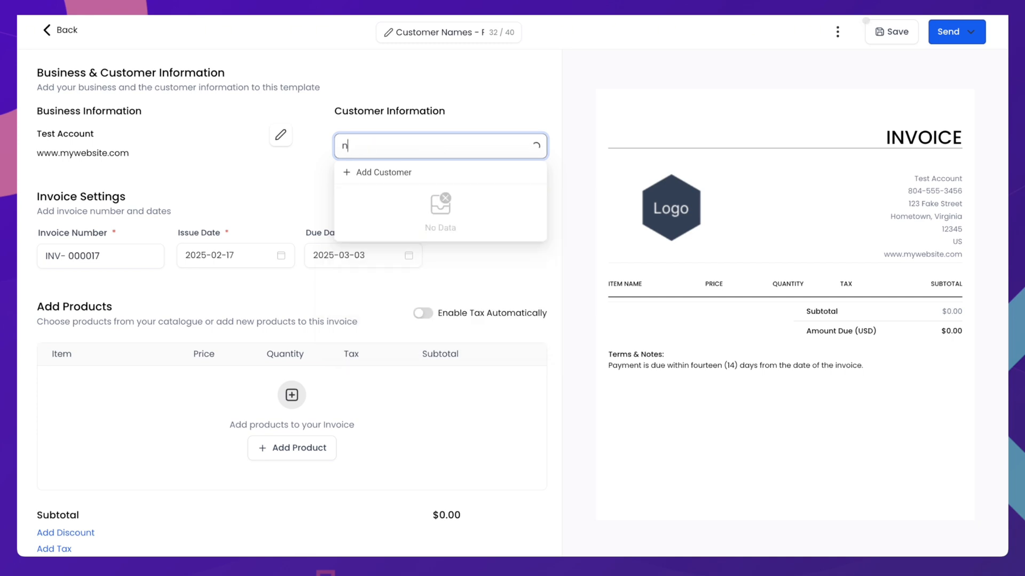
{"action": "key", "text": "BackSpace"}
{"action": "scroll", "coordinate": [450, 265], "scroll_direction": "down", "scroll_amount": 1}
{"action": "scroll", "coordinate": [451, 264], "scroll_direction": "up", "scroll_amount": 1}
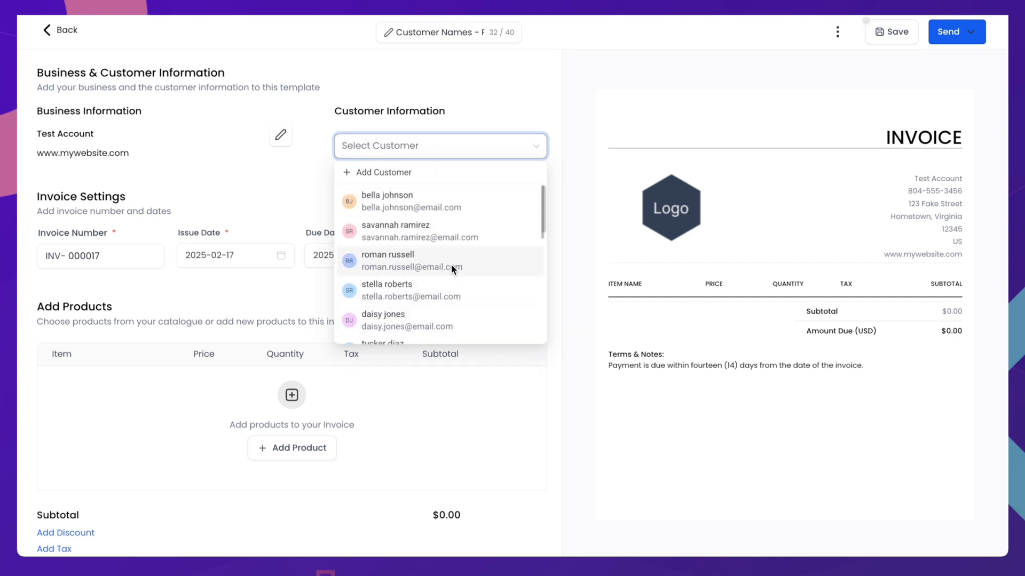
{"action": "left_click", "coordinate": [436, 202]}
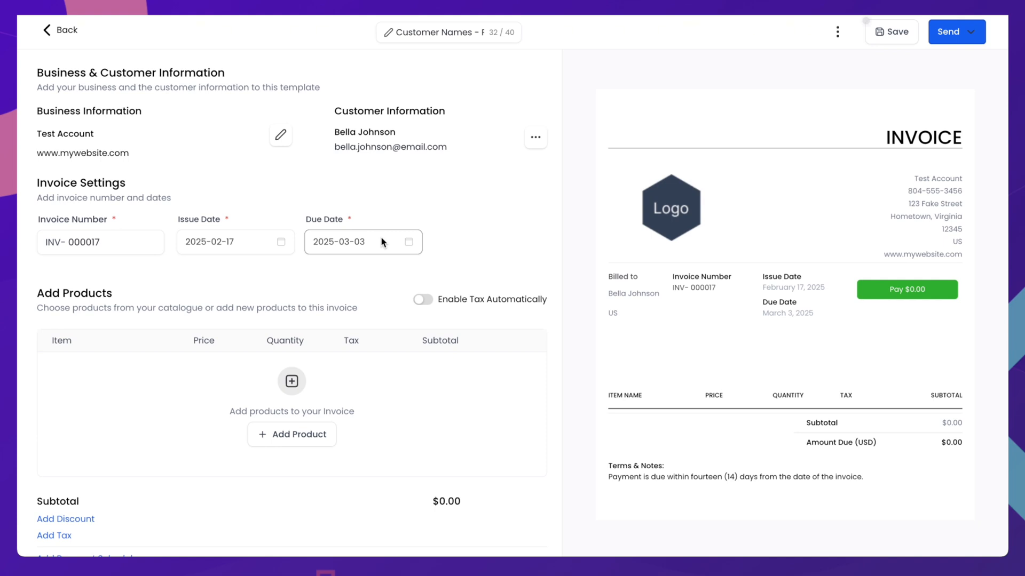
Add the existing Logo Design product to the invoice with a quantity of 3
{"action": "scroll", "coordinate": [382, 243], "scroll_direction": "down", "scroll_amount": 2}
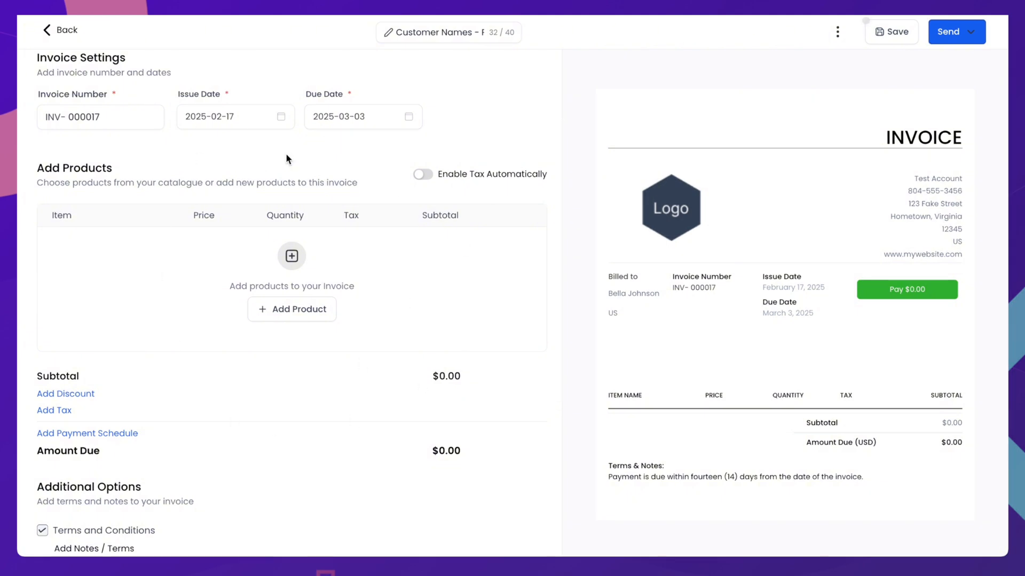
{"action": "left_click", "coordinate": [295, 310]}
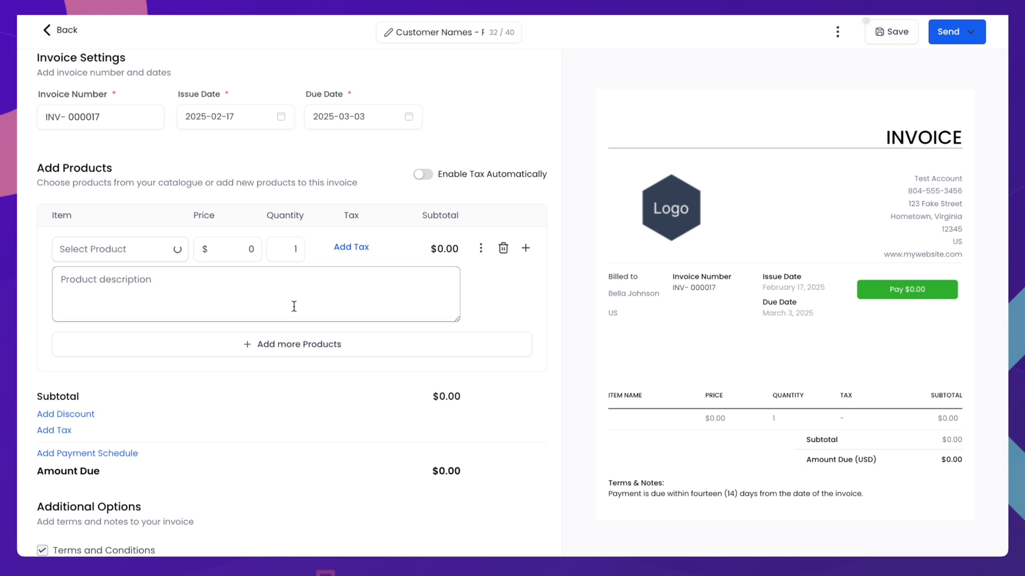
{"action": "left_click", "coordinate": [110, 255]}
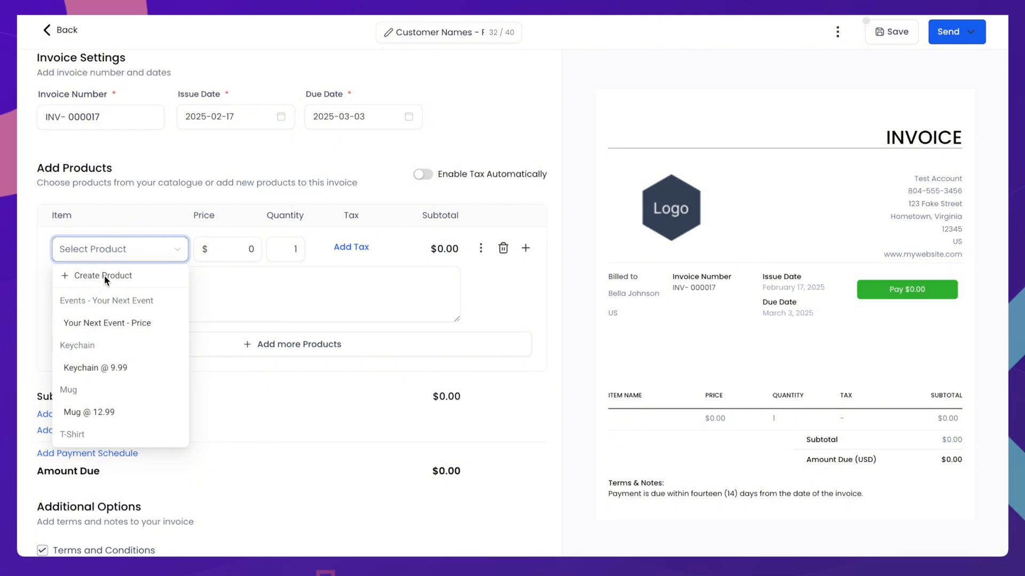
{"action": "scroll", "coordinate": [128, 395], "scroll_direction": "down", "scroll_amount": 4}
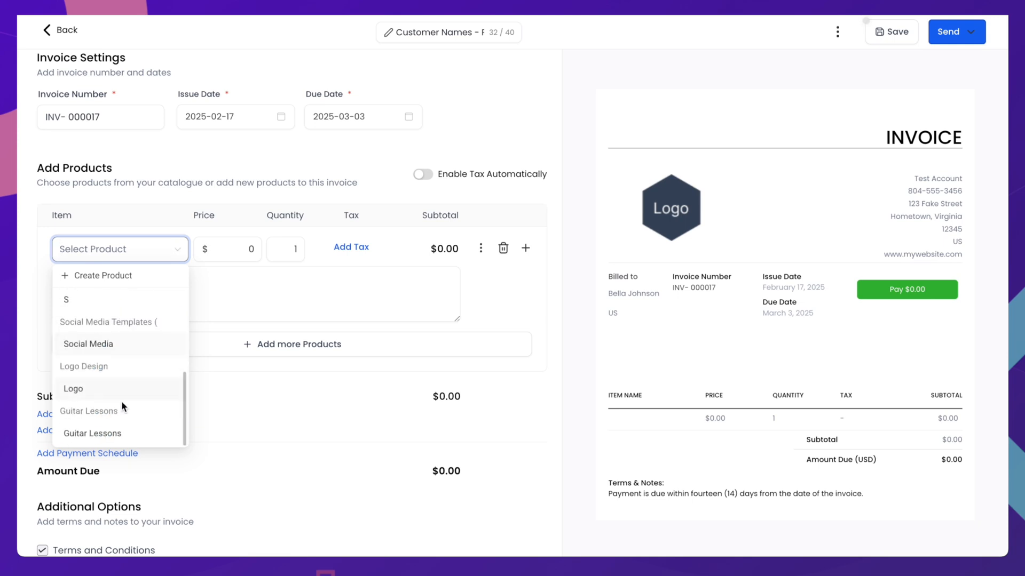
{"action": "left_click", "coordinate": [104, 392]}
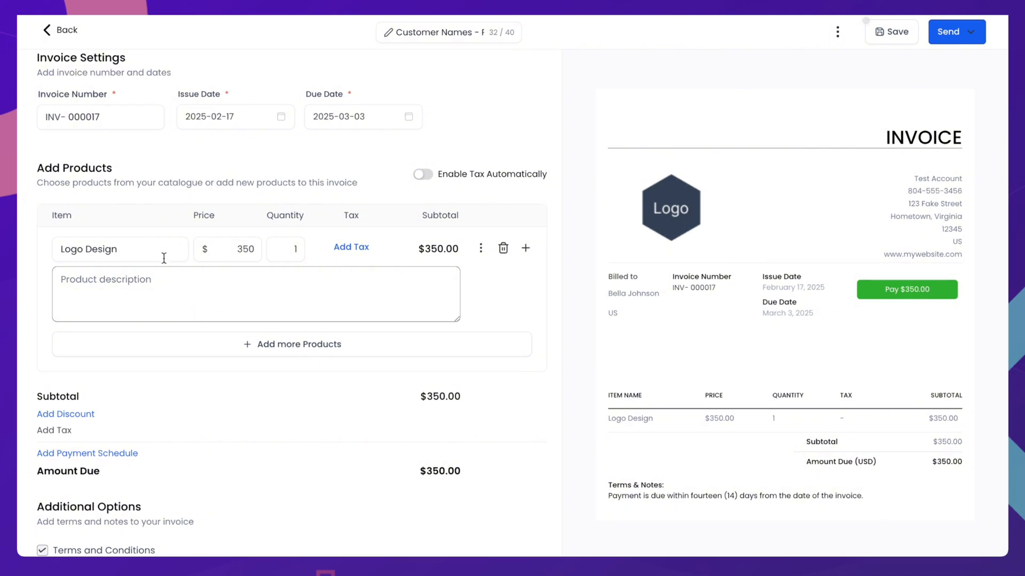
{"action": "left_click", "coordinate": [297, 252]}
{"action": "type", "text": "3"}
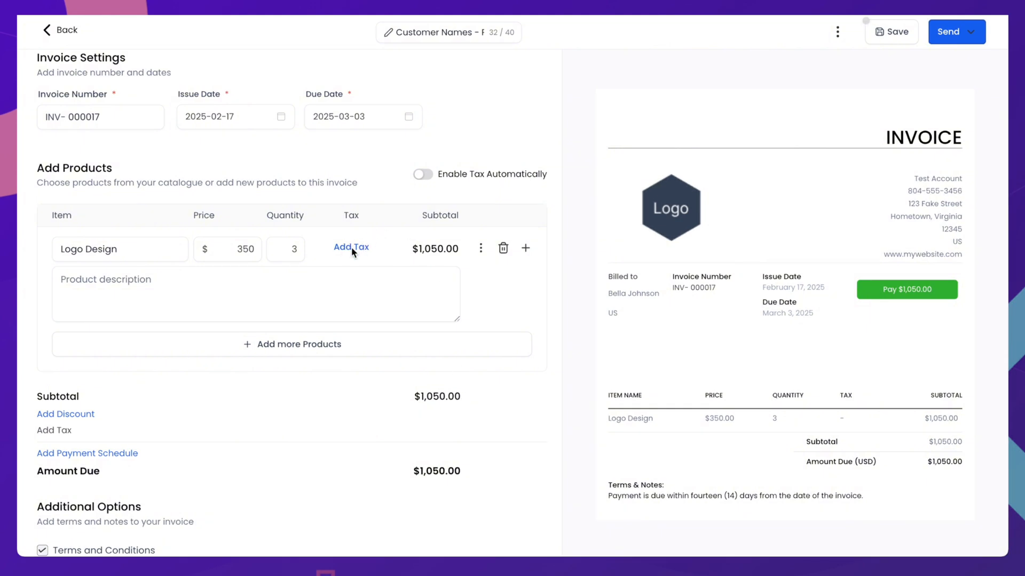
{"action": "scroll", "coordinate": [351, 248], "scroll_direction": "down", "scroll_amount": 3}
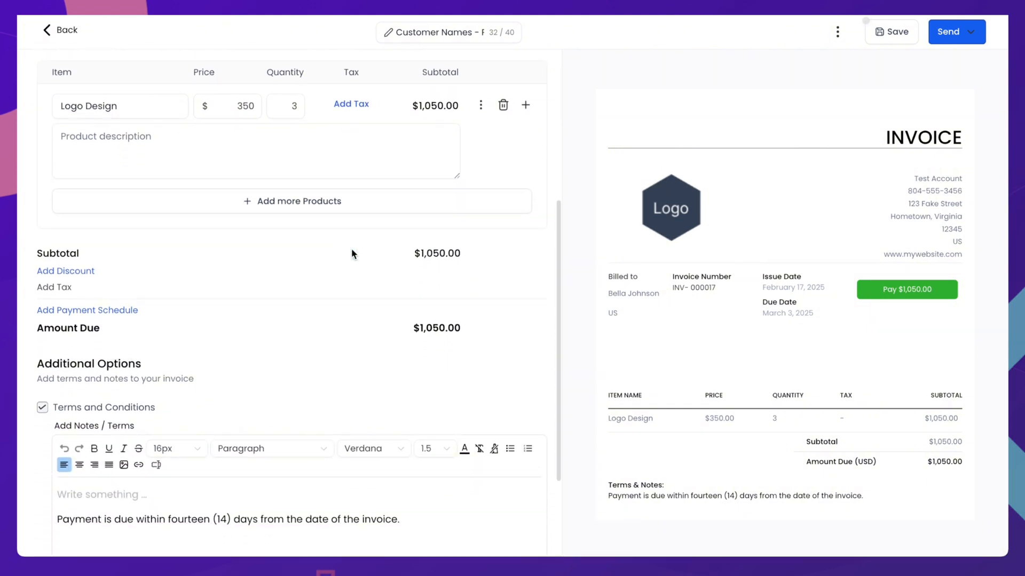
{"action": "scroll", "coordinate": [351, 254], "scroll_direction": "down", "scroll_amount": 1}
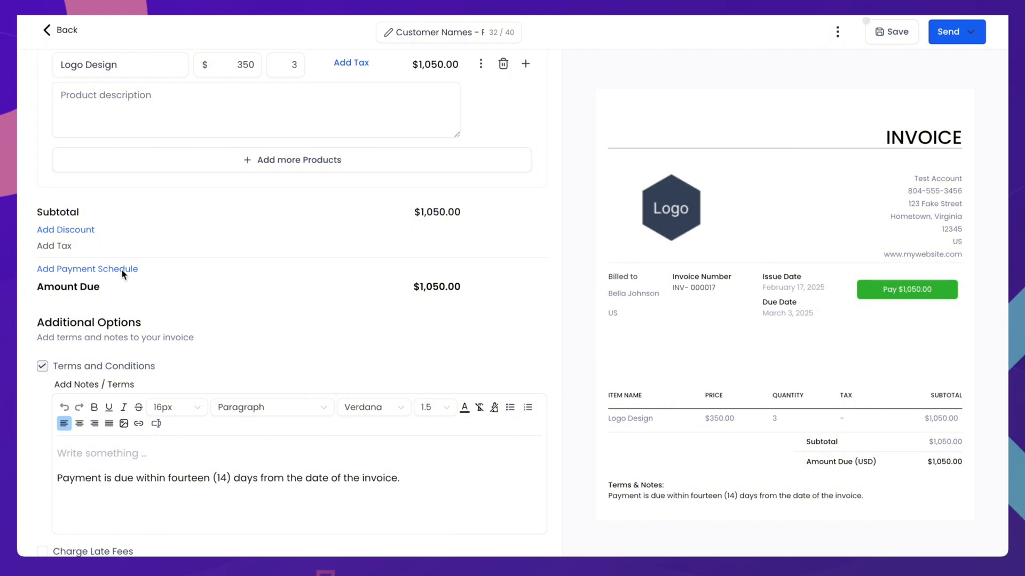
{"action": "scroll", "coordinate": [203, 272], "scroll_direction": "down", "scroll_amount": 3}
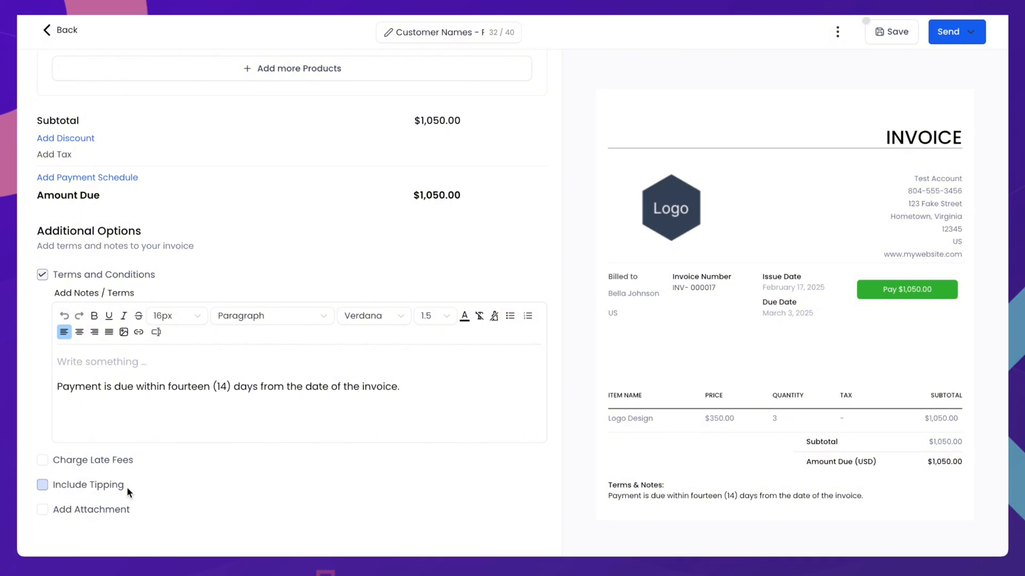
{"action": "left_click", "coordinate": [85, 509]}
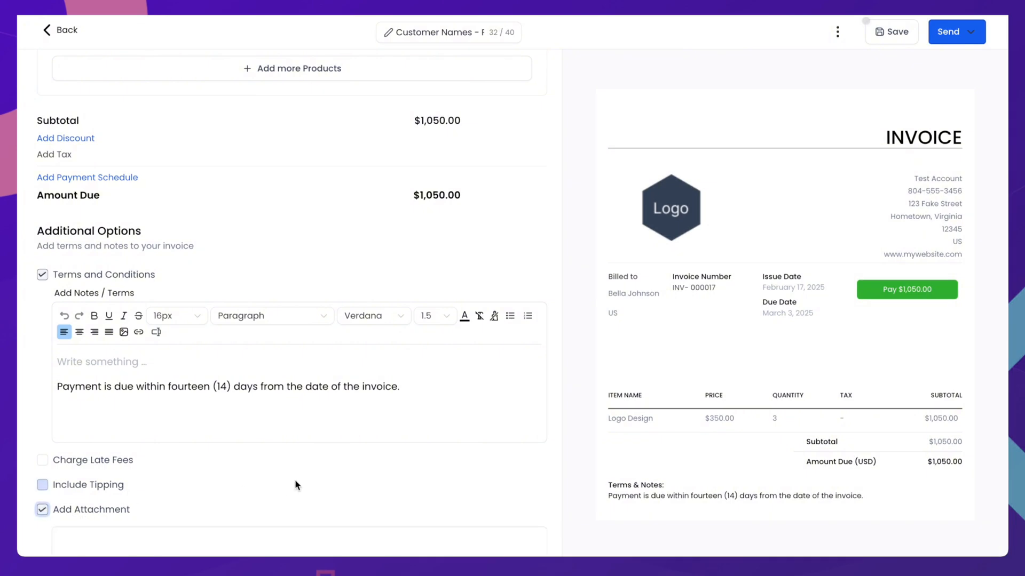
{"action": "scroll", "coordinate": [295, 479], "scroll_direction": "down", "scroll_amount": 3}
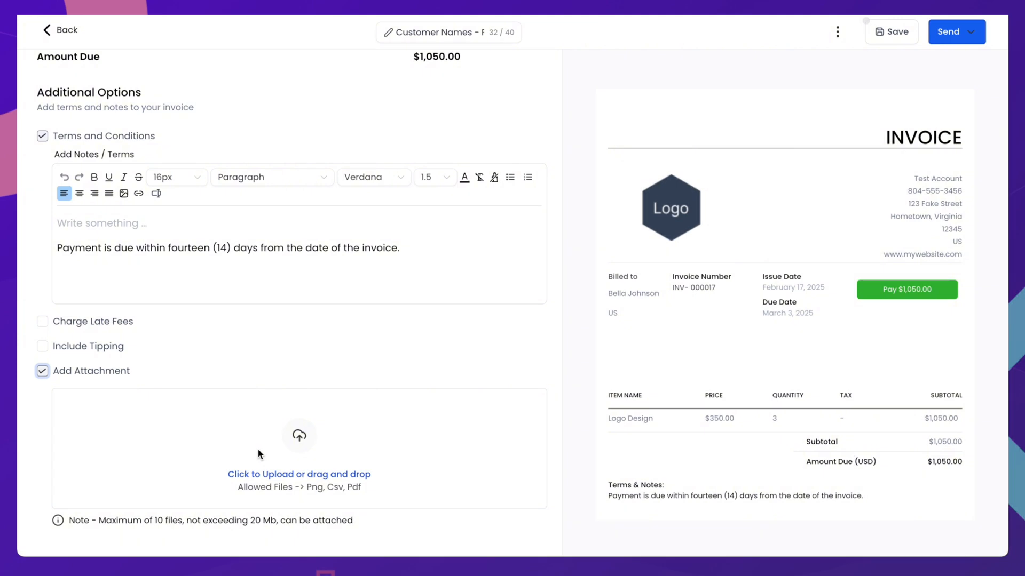
{"action": "left_click", "coordinate": [42, 371]}
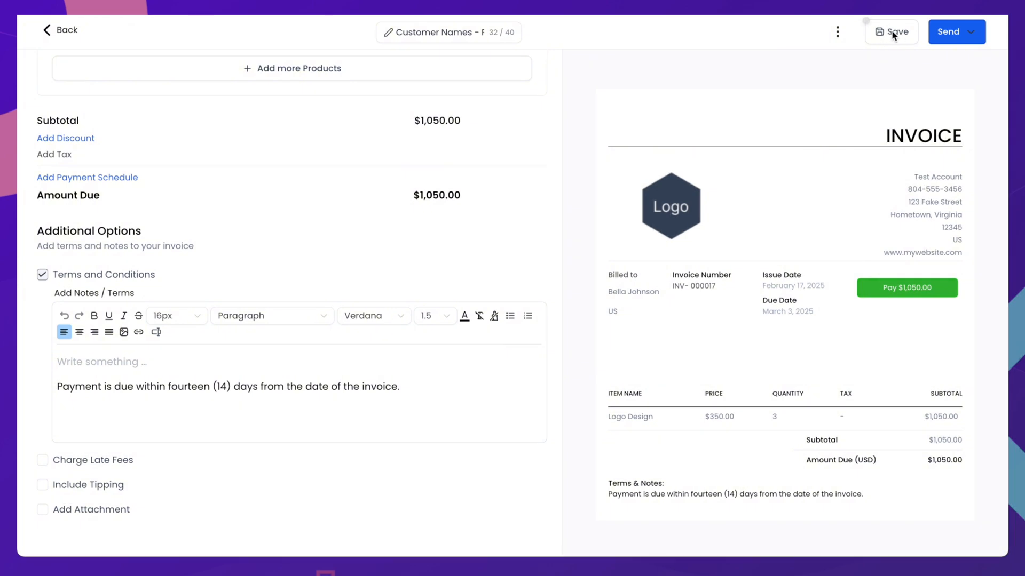
Send the invoice live to the customer by email with the default invoice-received template
{"action": "left_click", "coordinate": [949, 32]}
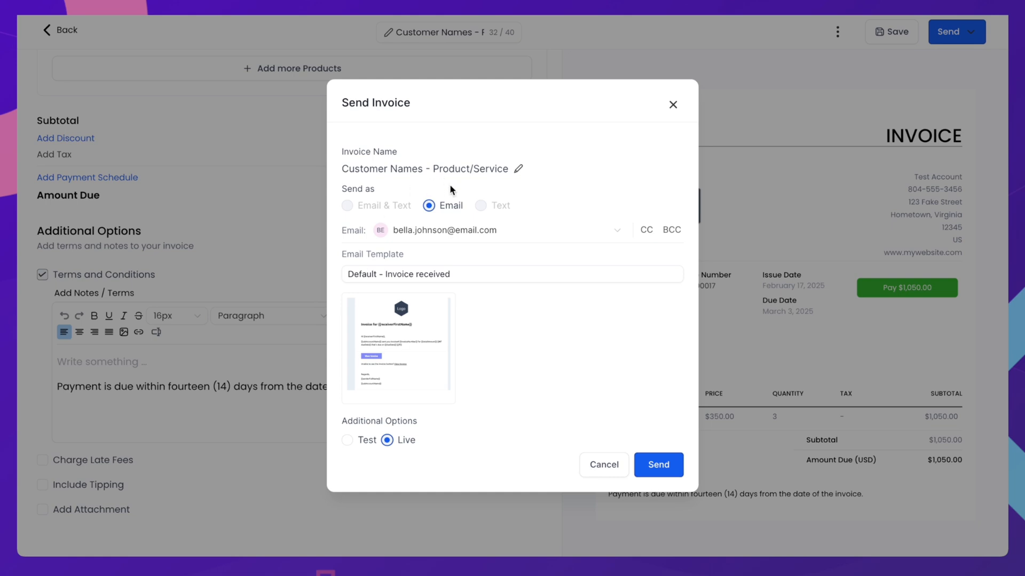
{"action": "left_click", "coordinate": [657, 465]}
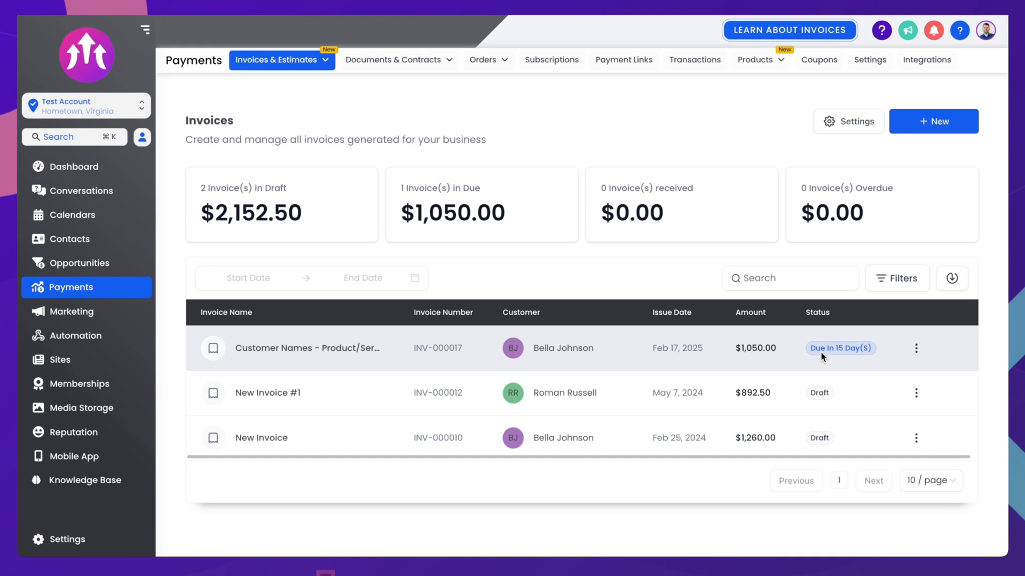
{"action": "left_click", "coordinate": [921, 348]}
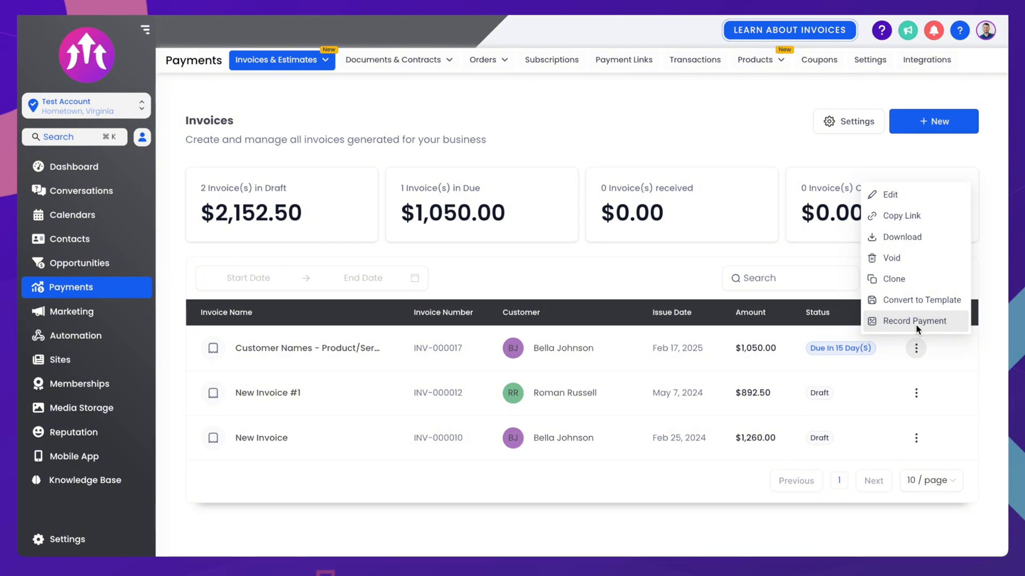
{"action": "left_click", "coordinate": [704, 273]}
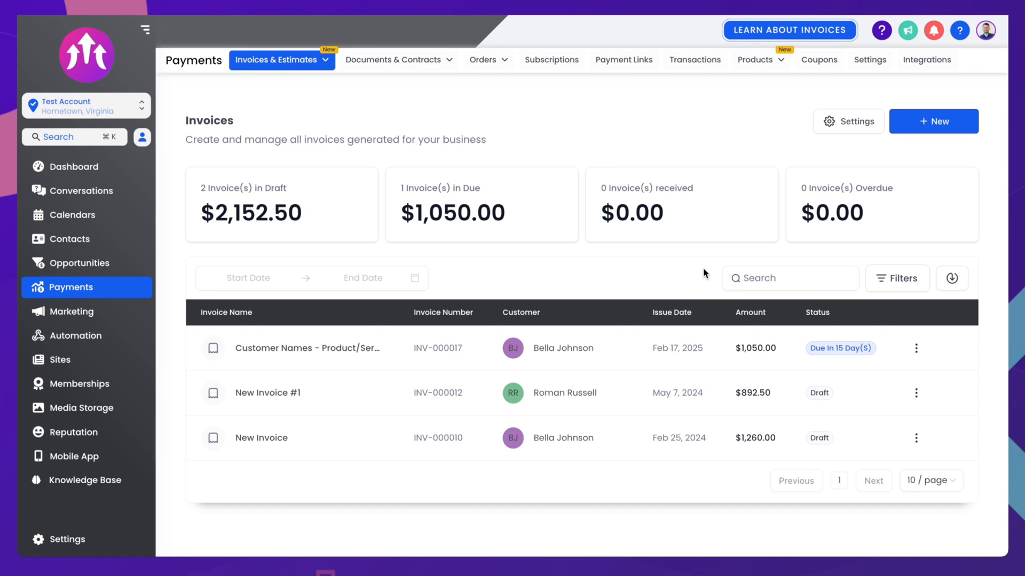